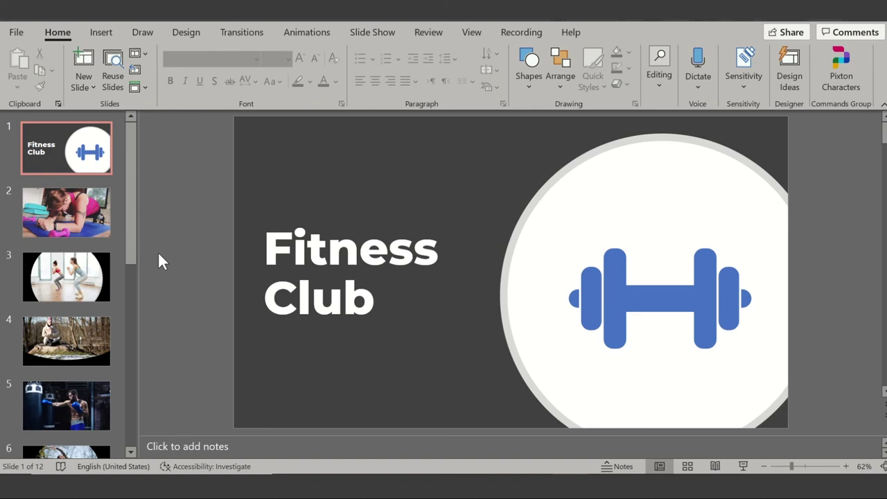
Browse the next slides and return to the Fitness Club title slide
{"action": "left_click", "coordinate": [77, 168]}
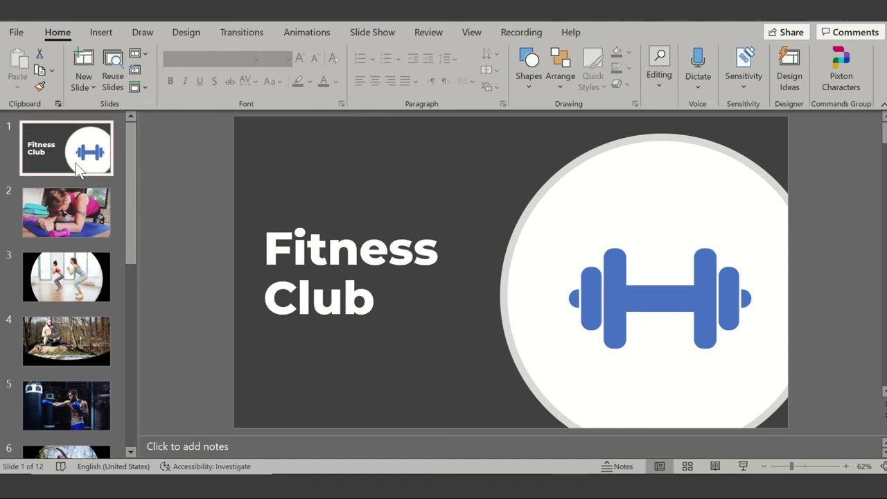
{"action": "key", "text": "Down"}
{"action": "key", "text": "Down"}
{"action": "key", "text": "Down"}
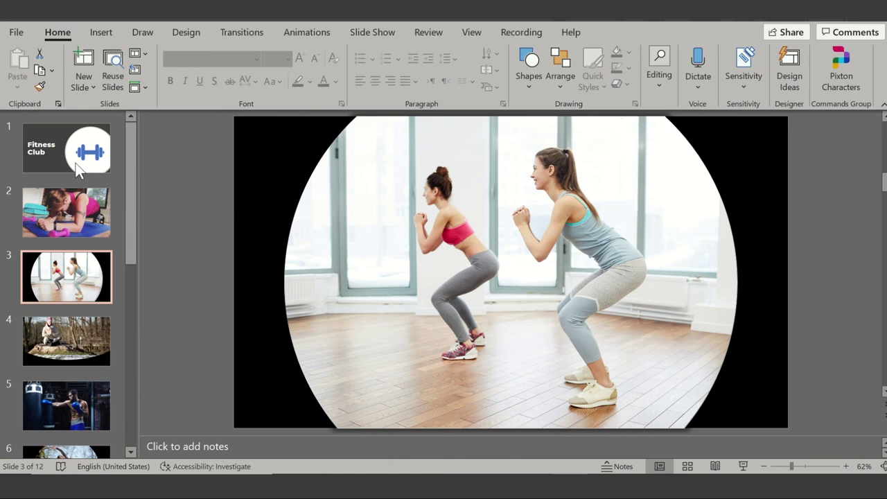
{"action": "key", "text": "Down"}
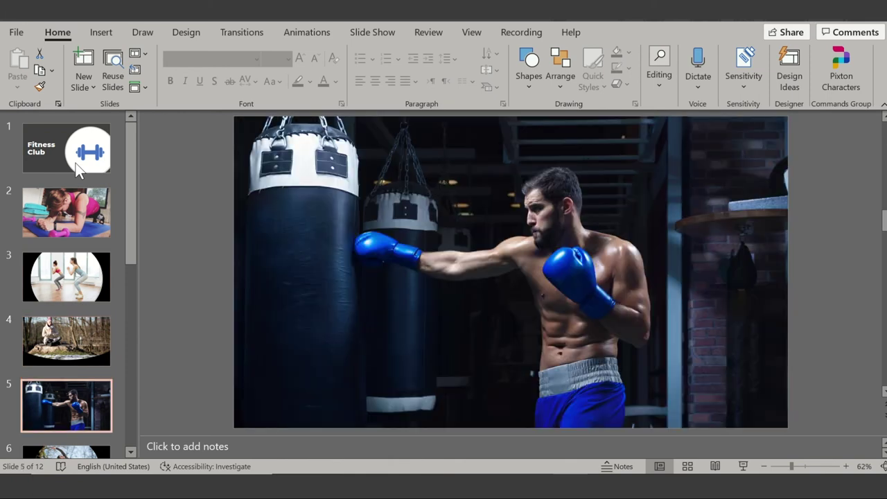
{"action": "key", "text": "Up"}
{"action": "key", "text": "Up"}
{"action": "key", "text": "Up"}
{"action": "key", "text": "Up"}
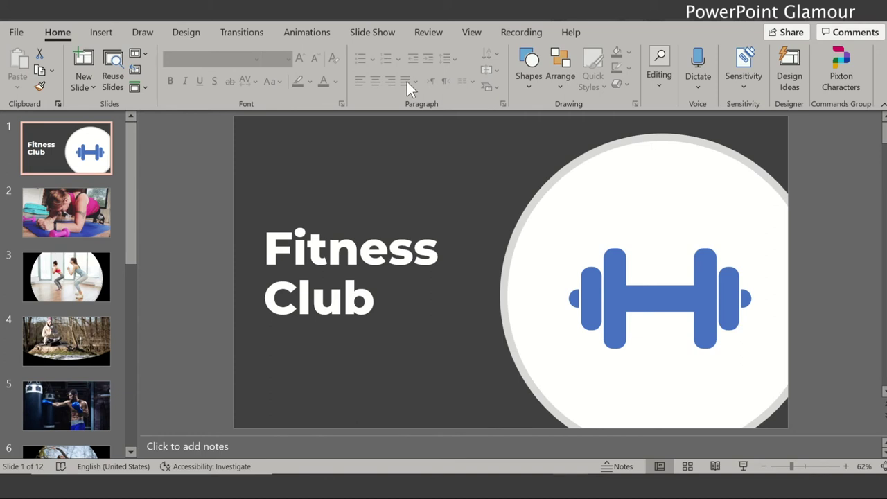
Insert the 'Seven Pounds - Fitness' audio file from the PC onto the title slide
{"action": "left_click", "coordinate": [528, 33]}
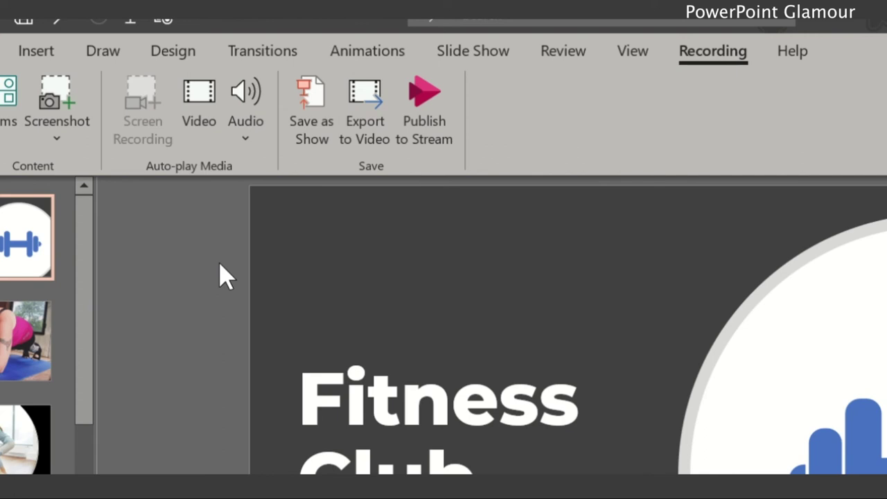
{"action": "left_click", "coordinate": [245, 141]}
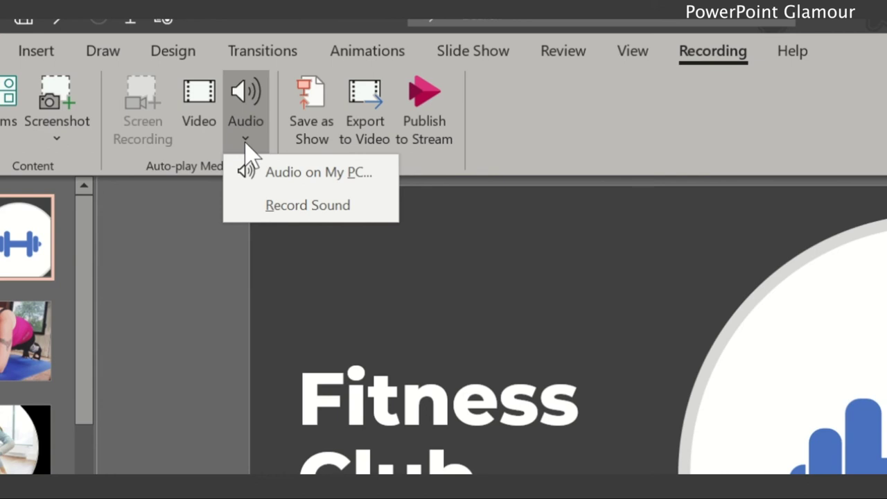
{"action": "left_click", "coordinate": [283, 173]}
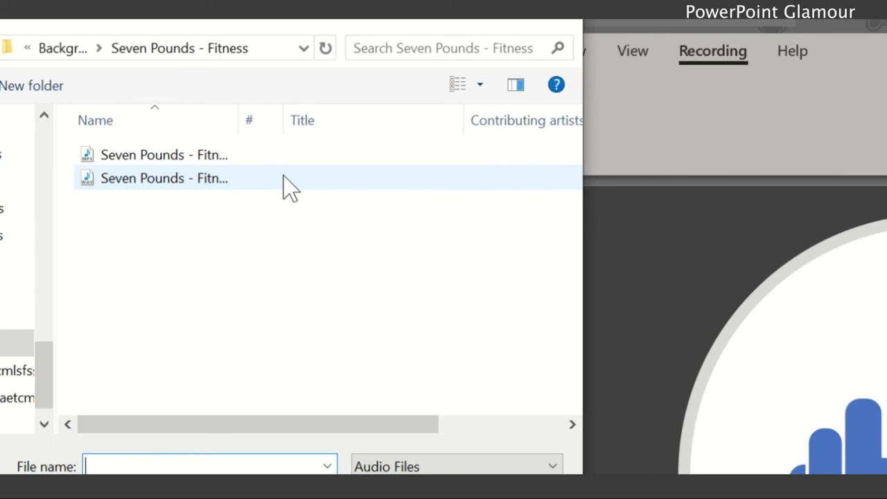
{"action": "left_click", "coordinate": [283, 178]}
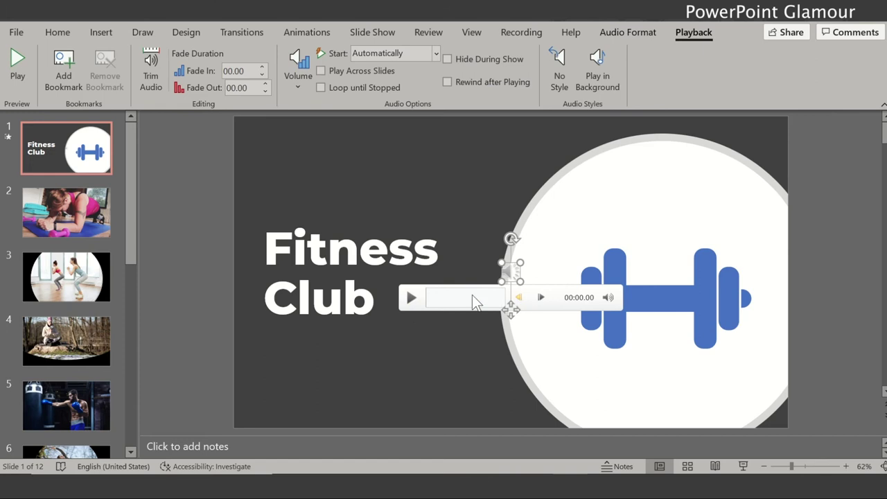
Deselect the music clip by clicking an empty area of the title slide
{"action": "left_click", "coordinate": [438, 346]}
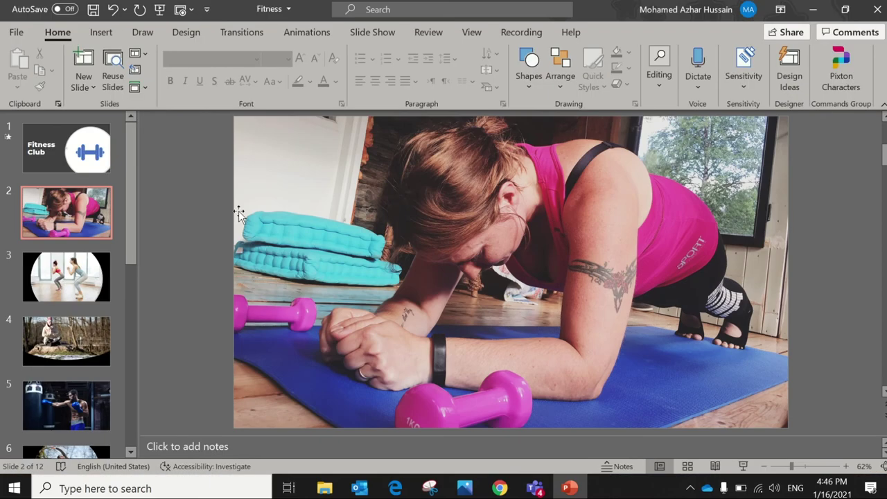
Set the title slide's music clip to Play in Background
{"action": "left_click", "coordinate": [44, 140]}
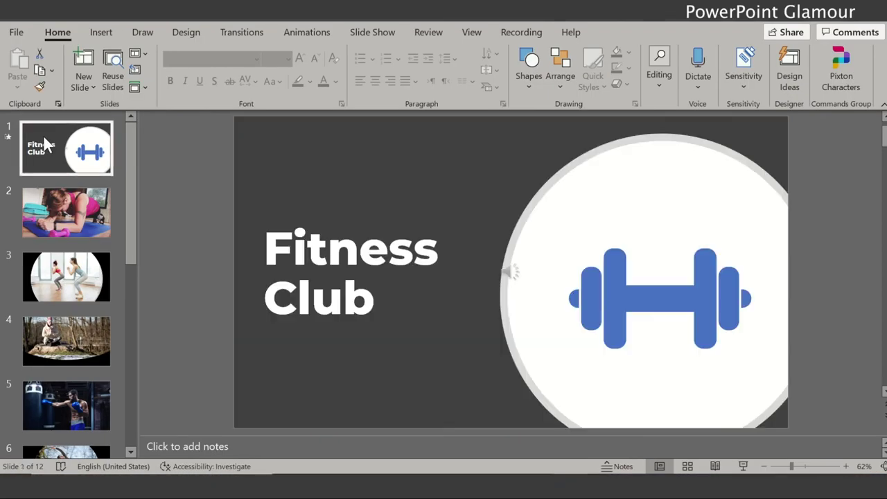
{"action": "left_click", "coordinate": [511, 273]}
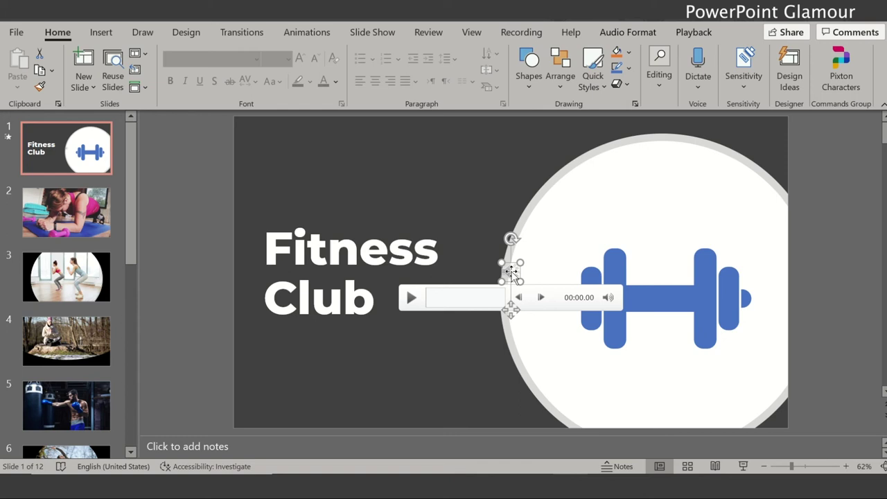
{"action": "left_click", "coordinate": [699, 35]}
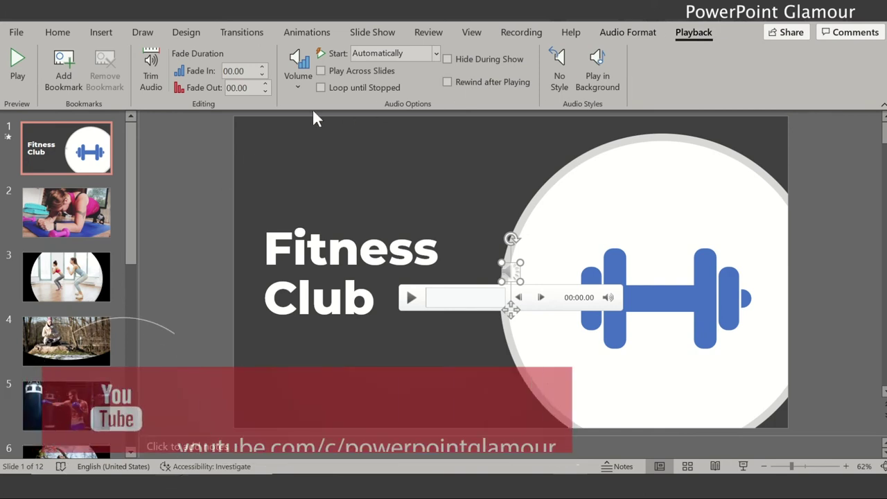
{"action": "left_click", "coordinate": [601, 71]}
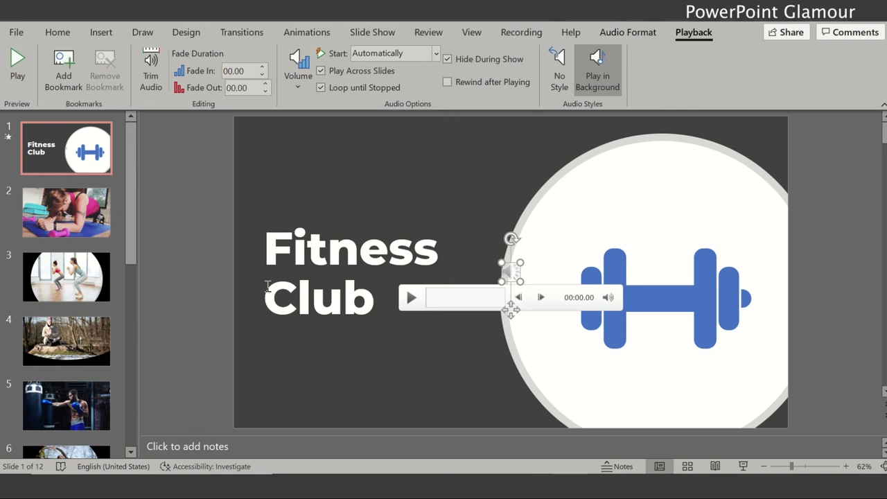
{"action": "left_click", "coordinate": [839, 350]}
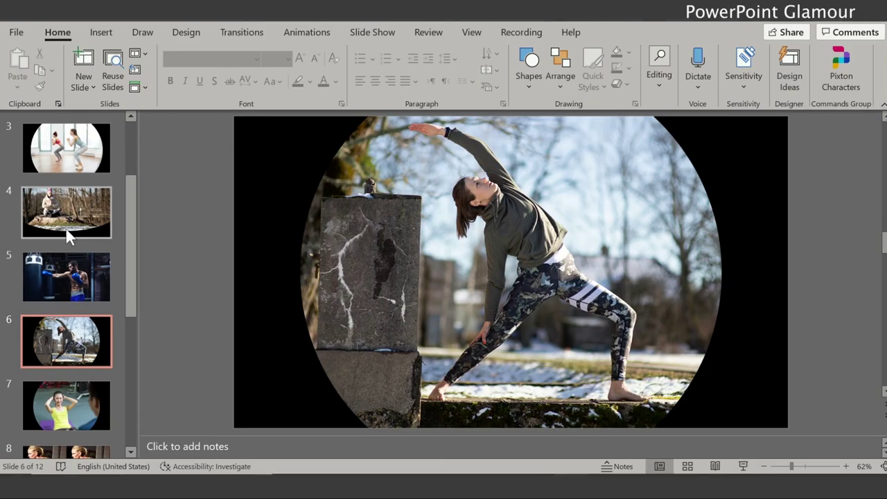
{"action": "scroll", "coordinate": [66, 229], "scroll_direction": "up", "scroll_amount": 3}
{"action": "left_click", "coordinate": [68, 157]}
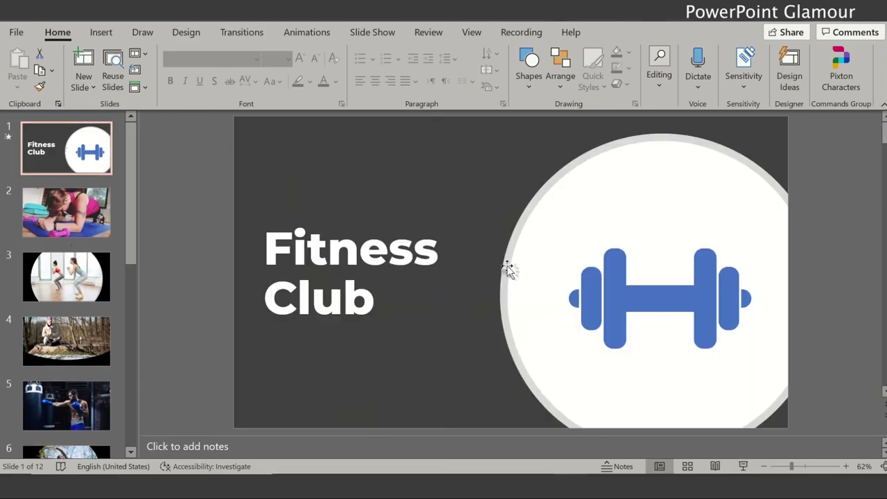
{"action": "left_click", "coordinate": [511, 270]}
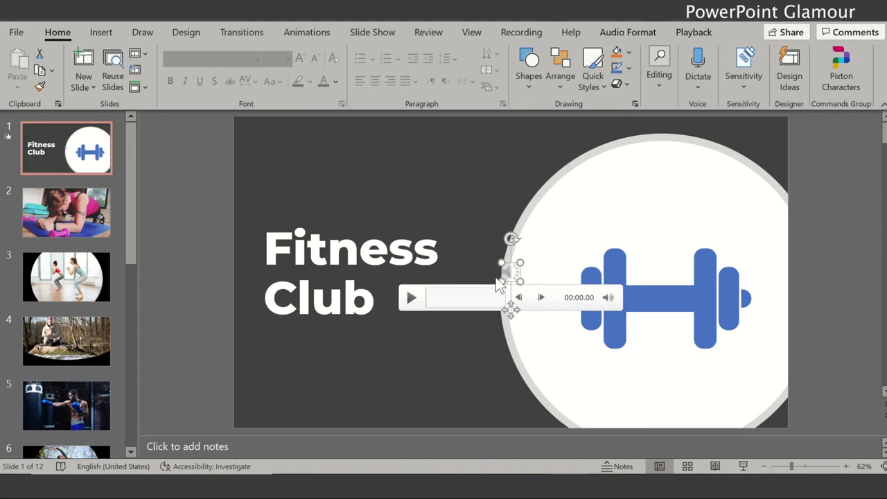
Apply a Picture Style to the title slide's audio icon
{"action": "left_click", "coordinate": [631, 33]}
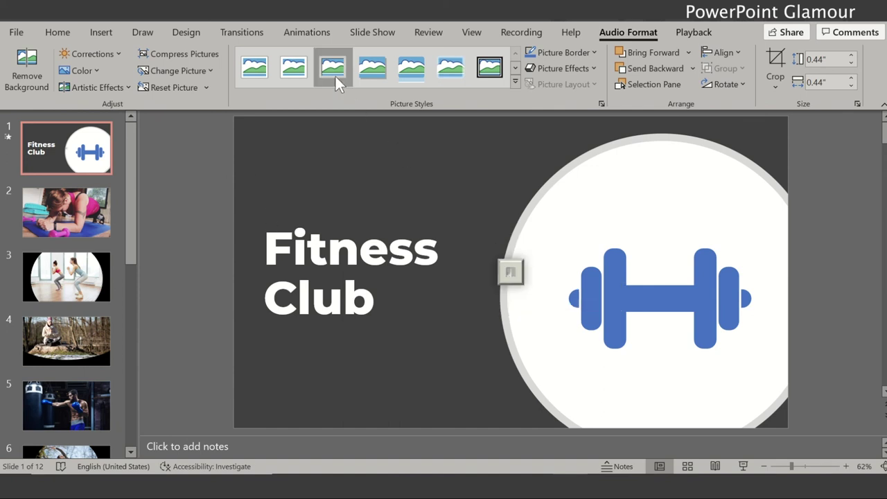
{"action": "left_click", "coordinate": [429, 74]}
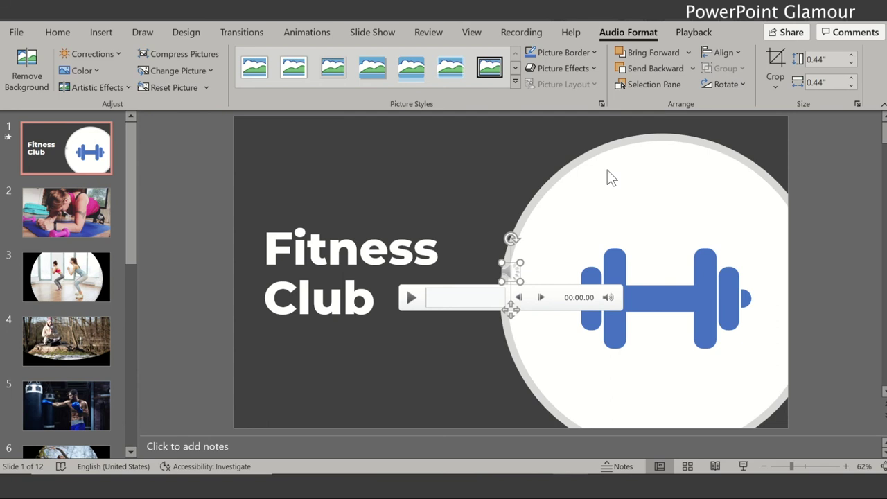
{"action": "left_click", "coordinate": [682, 36]}
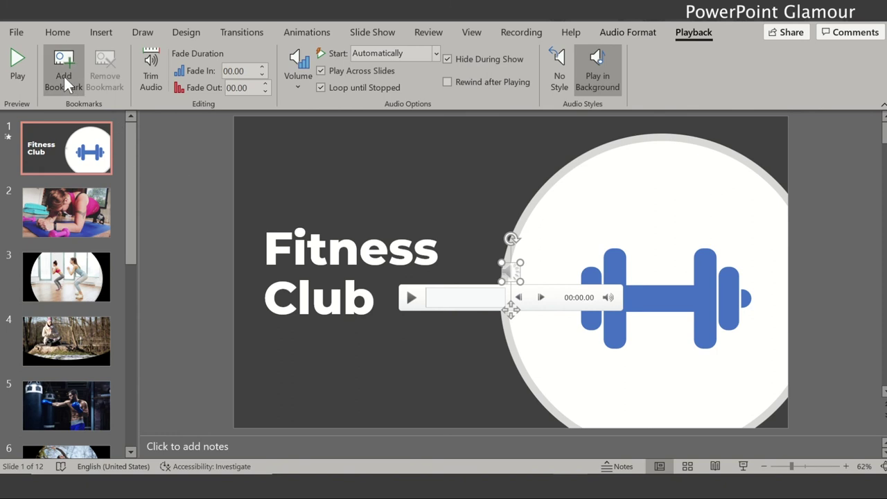
{"action": "left_click", "coordinate": [447, 307]}
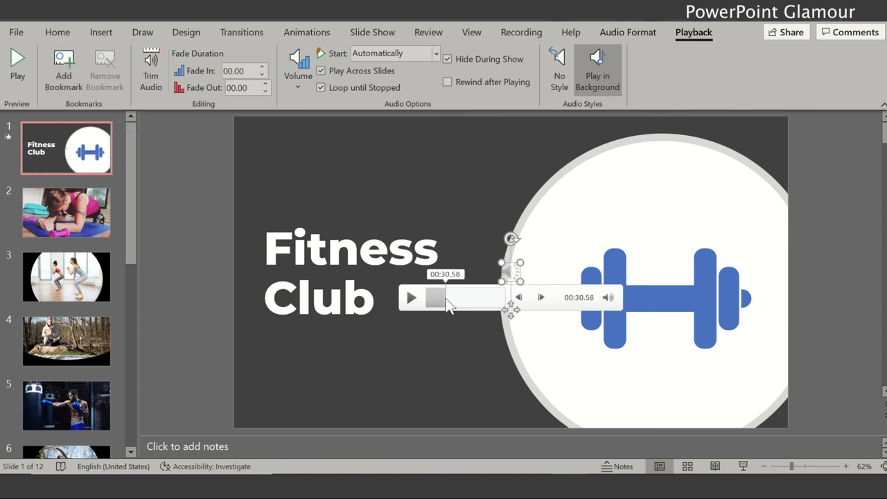
{"action": "left_click", "coordinate": [73, 76]}
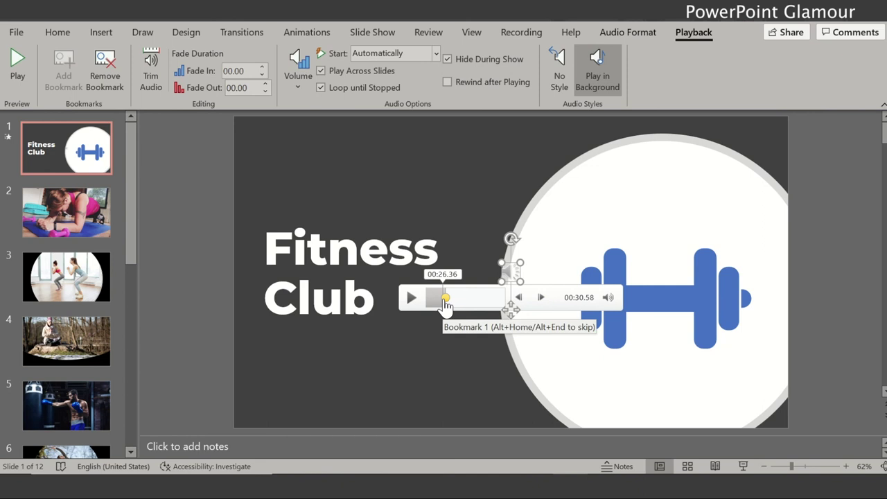
{"action": "left_click", "coordinate": [117, 83]}
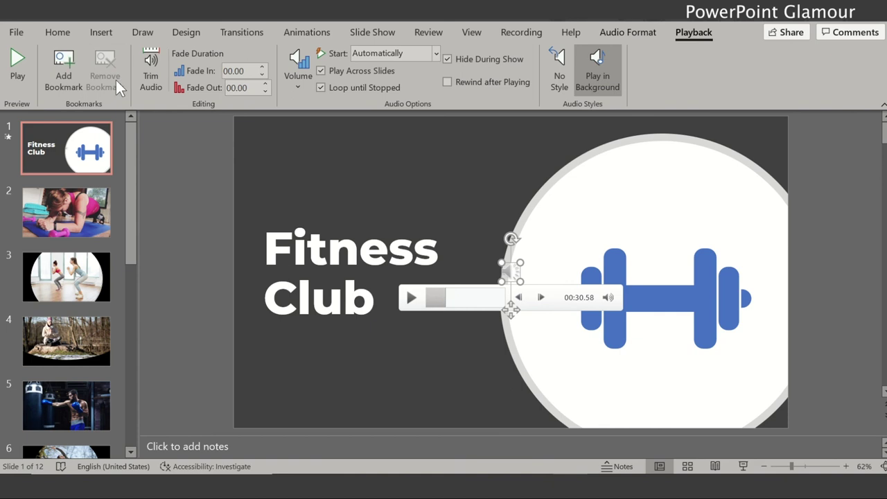
{"action": "left_click", "coordinate": [153, 81]}
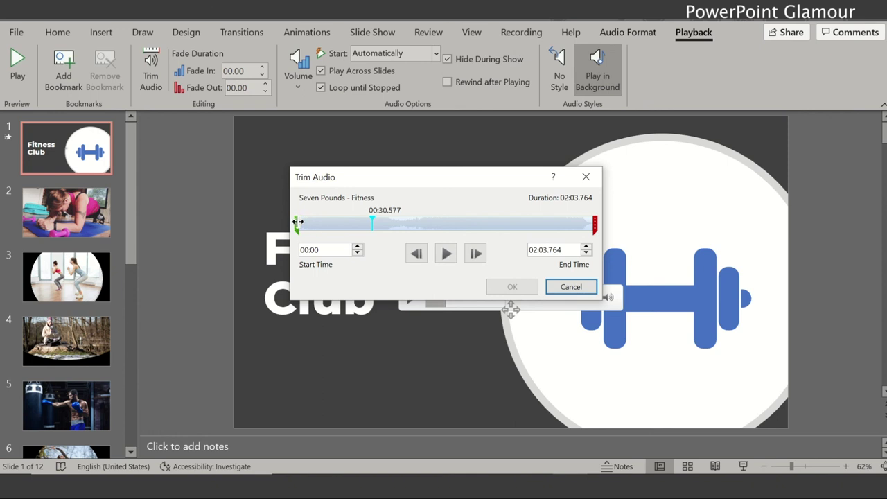
{"action": "left_click_drag", "start_coordinate": [296, 225], "coordinate": [363, 222]}
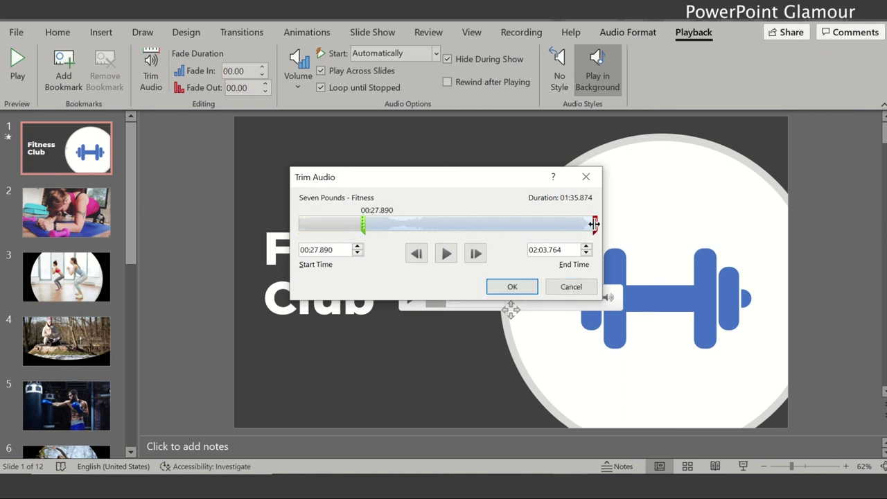
{"action": "left_click_drag", "start_coordinate": [594, 223], "coordinate": [572, 224]}
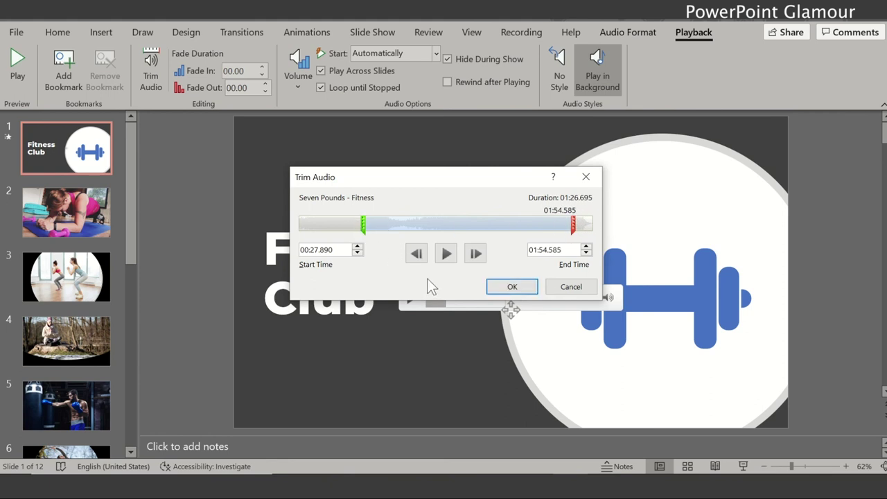
{"action": "left_click", "coordinate": [571, 286]}
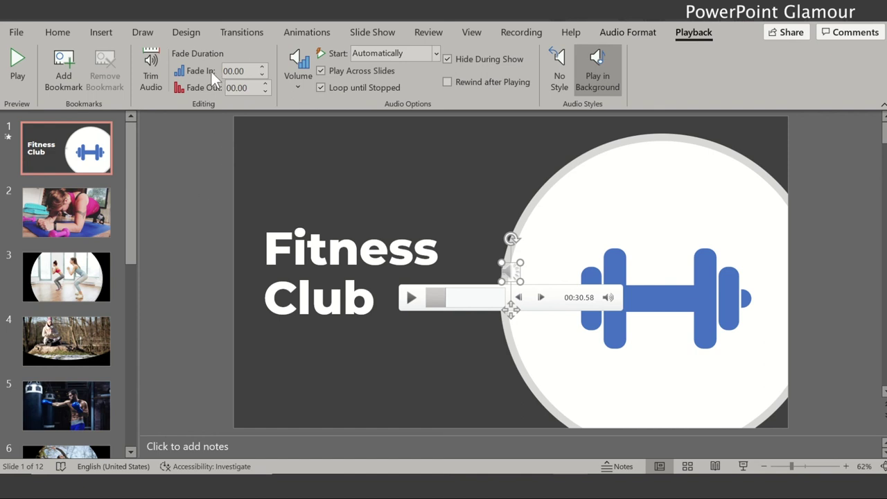
Set the music's Fade In to 02.00 and Fade Out to 01.00 seconds
{"action": "left_click", "coordinate": [263, 68]}
{"action": "left_click", "coordinate": [262, 68]}
{"action": "left_click", "coordinate": [263, 68]}
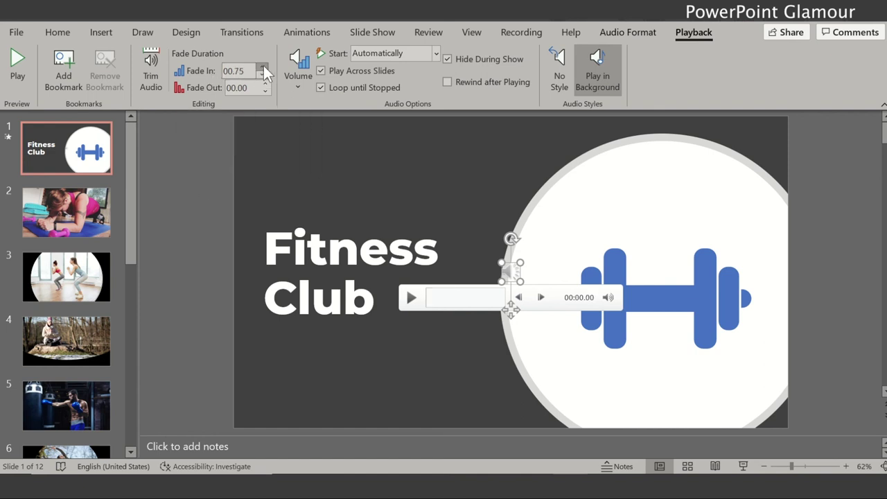
{"action": "left_click", "coordinate": [262, 68]}
{"action": "left_click", "coordinate": [262, 68]}
{"action": "left_click", "coordinate": [262, 68]}
{"action": "left_click", "coordinate": [265, 84]}
{"action": "left_click", "coordinate": [266, 83]}
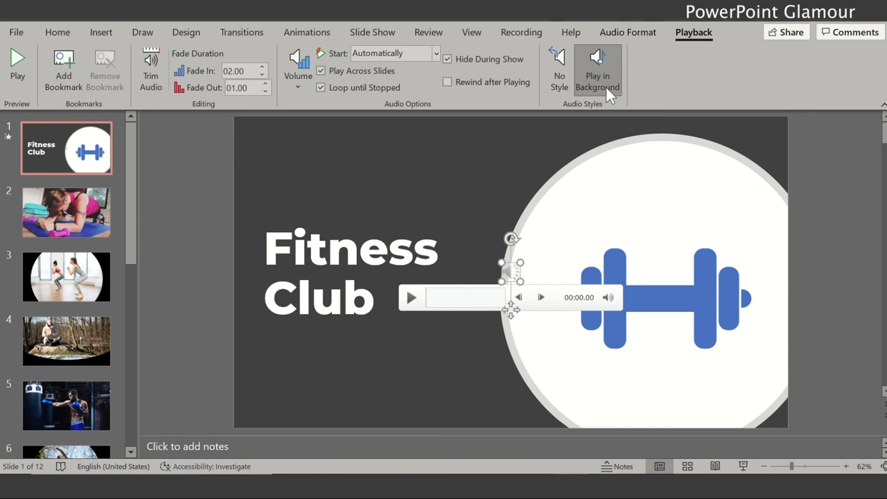
Deselect the audio clip and switch to the Recording tools
{"action": "left_click", "coordinate": [206, 188]}
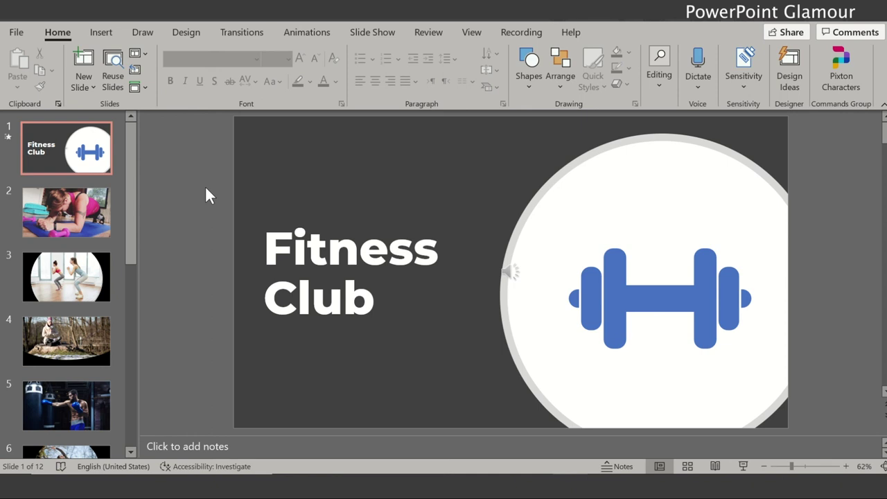
{"action": "left_click", "coordinate": [509, 30]}
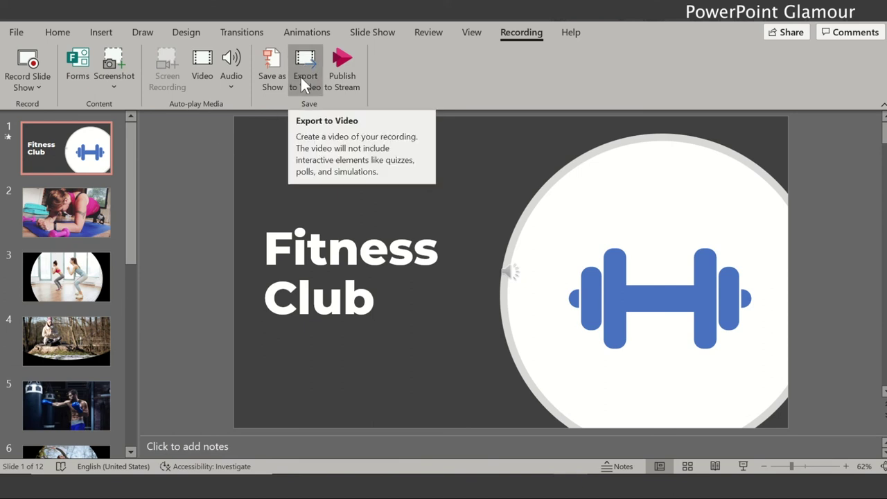
Export the presentation as a Full HD (1080p) MP4 video named Fitness
{"action": "left_click", "coordinate": [300, 75]}
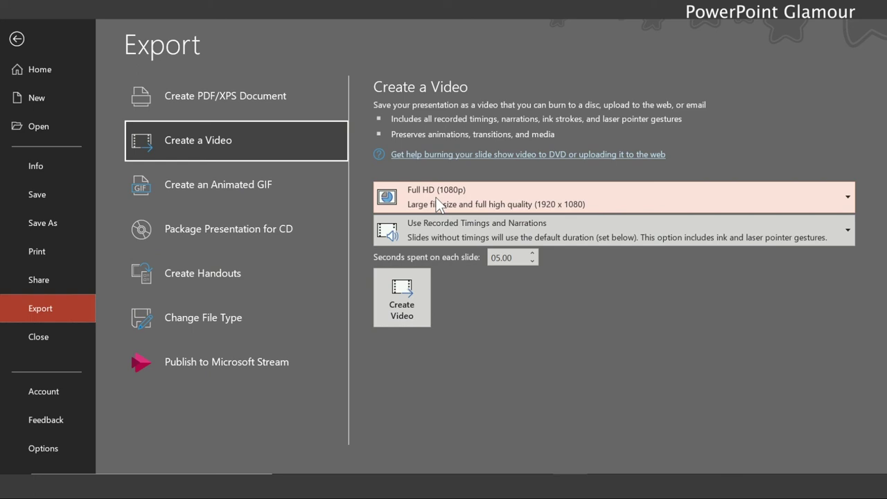
{"action": "left_click", "coordinate": [403, 287]}
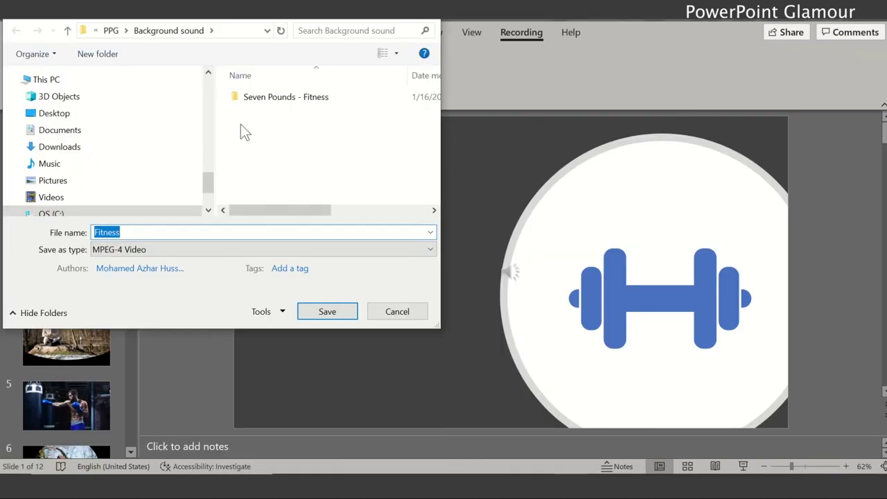
{"action": "left_click", "coordinate": [326, 313]}
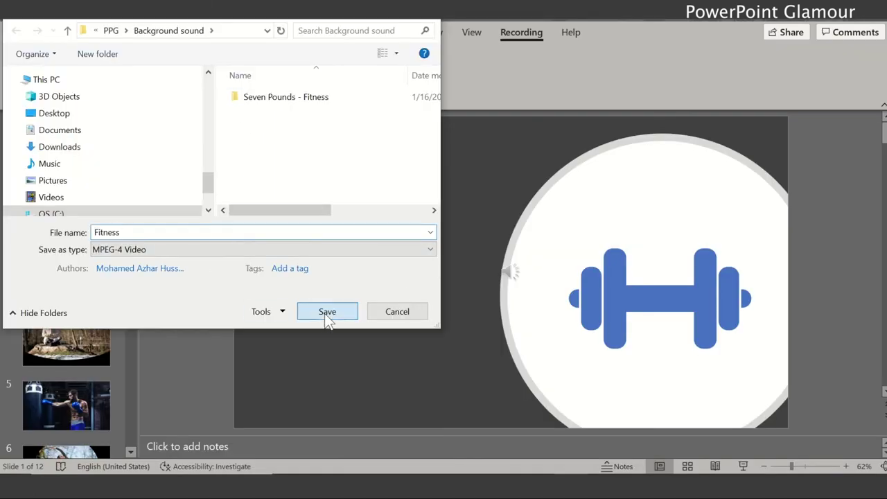